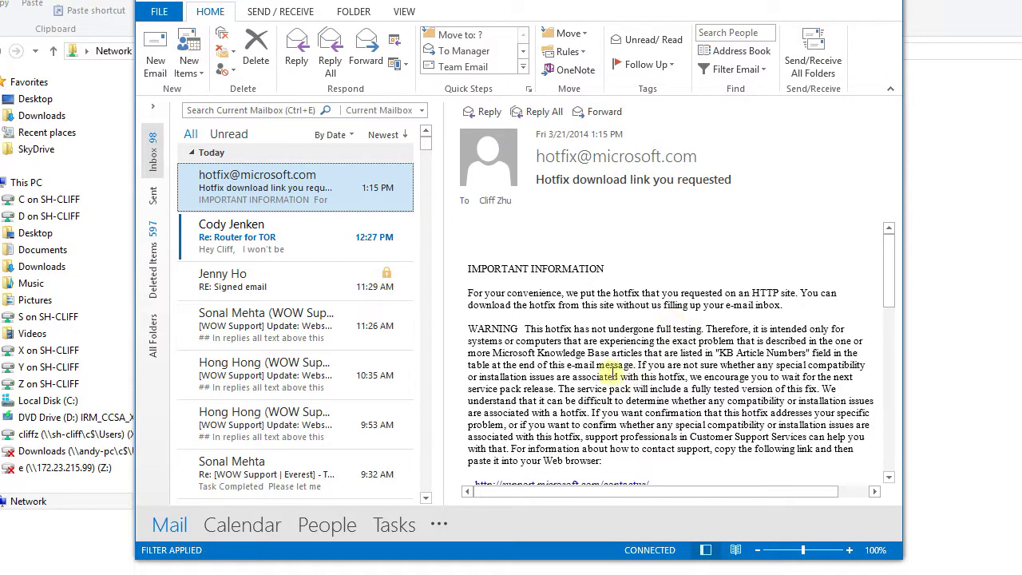
Bring the Chrome window with the Gmail inbox in front of Outlook
key("alt+Tab")
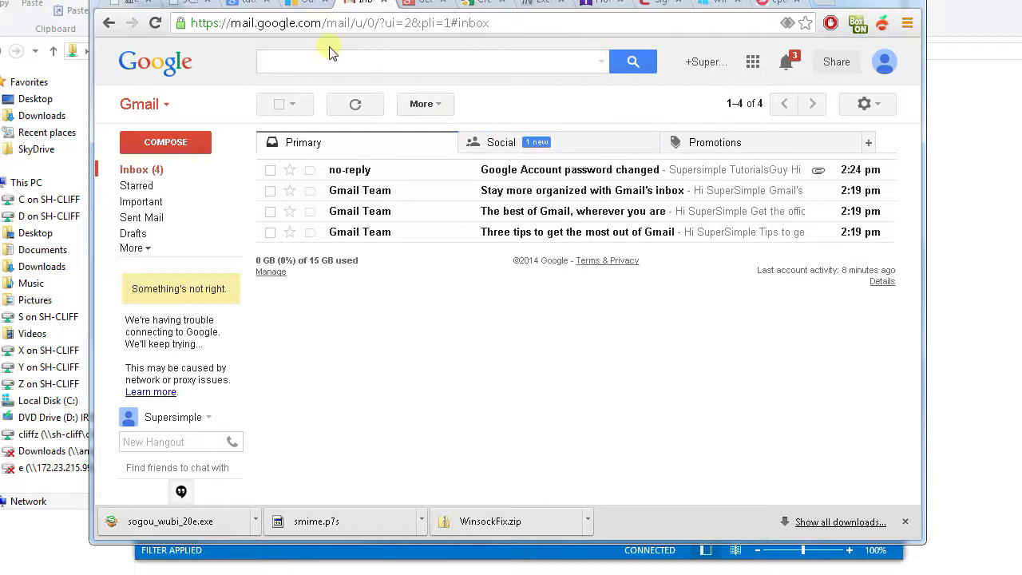
Reload the Gmail inbox and open Settings from the gear menu
left_click(116, 169)
left_click(870, 105)
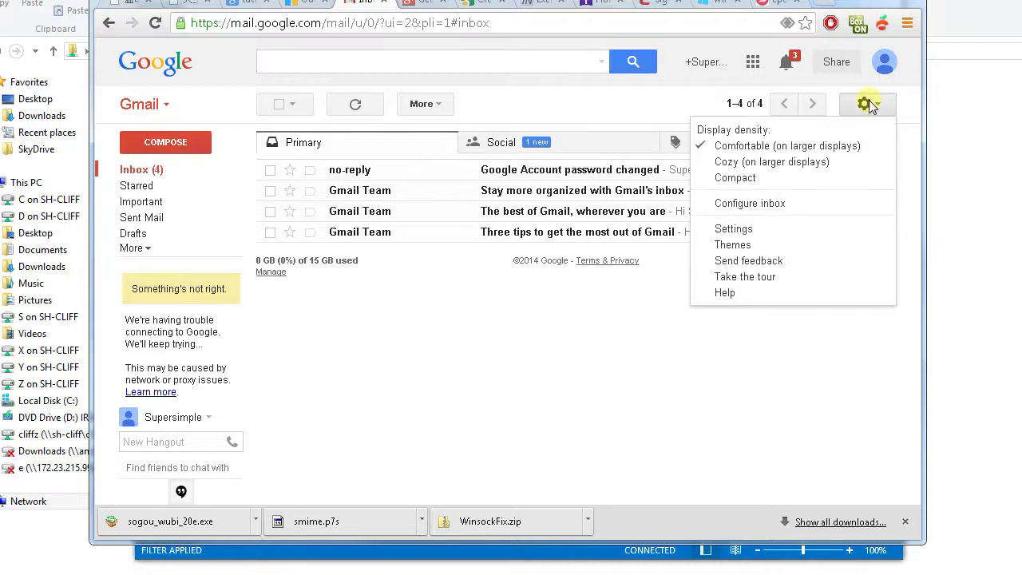
left_click(736, 229)
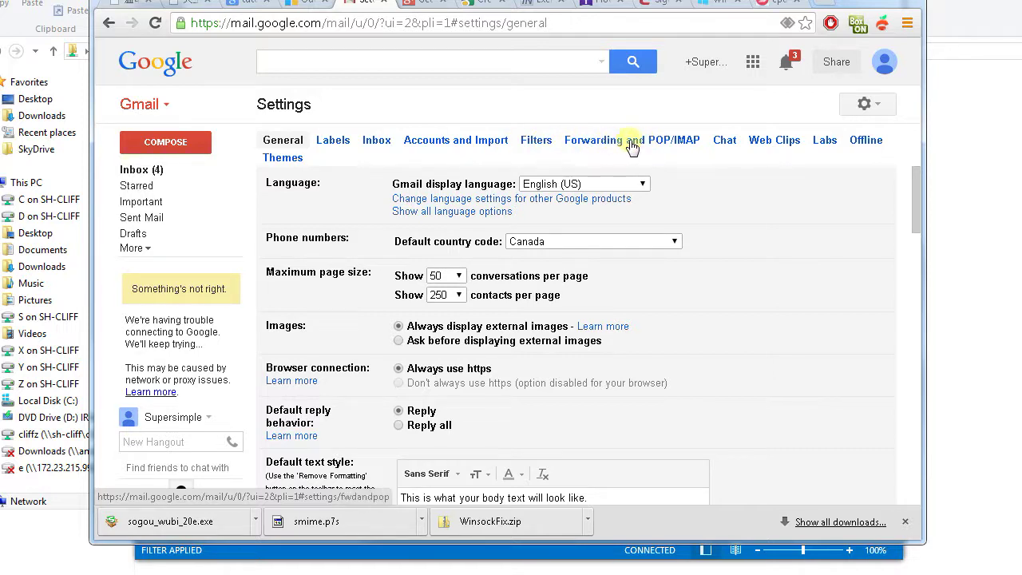
Show the Forwarding and POP/IMAP settings, pointing out that POP and IMAP are both disabled
left_click(641, 144)
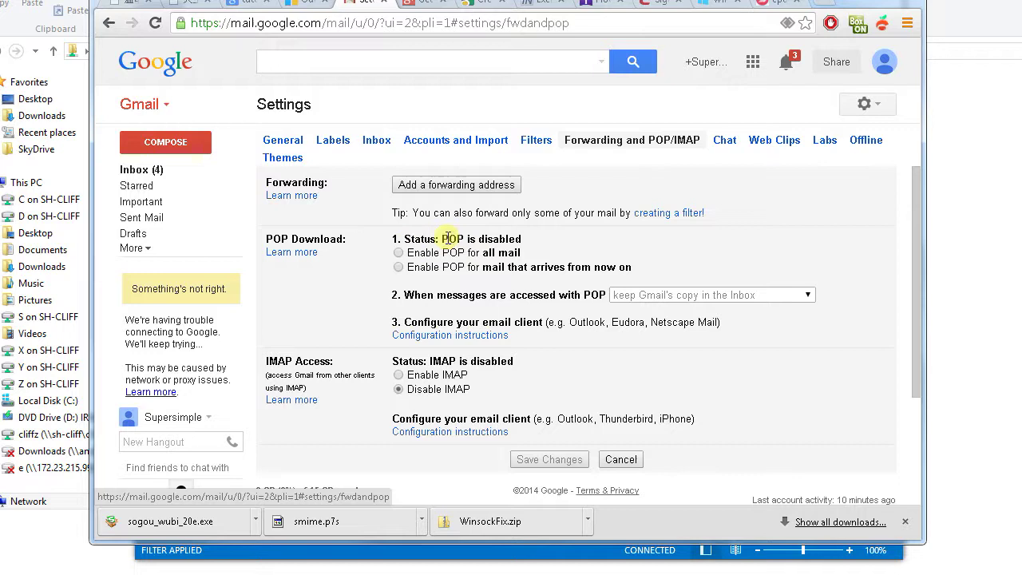
double_click(453, 239)
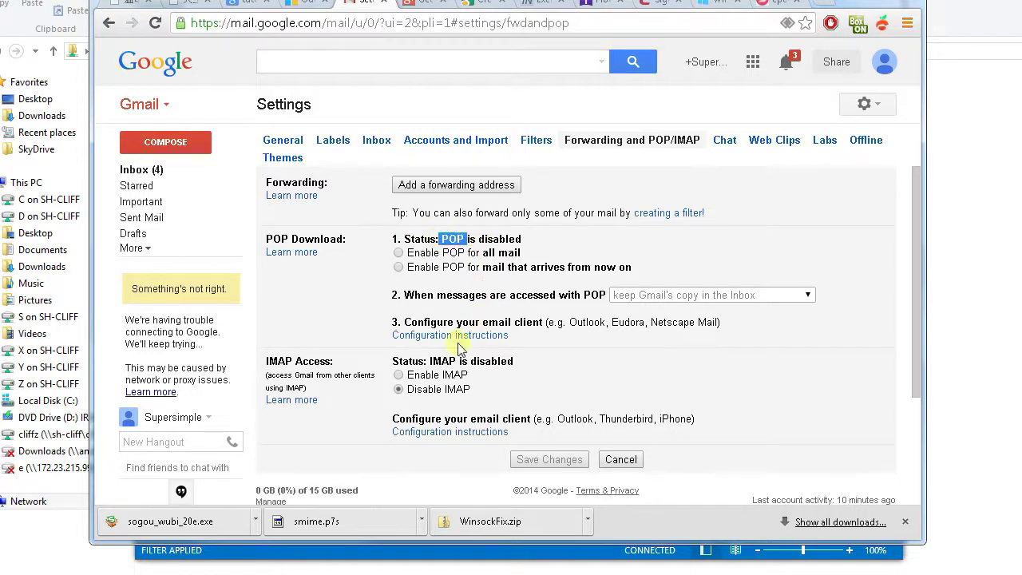
double_click(441, 360)
left_click(472, 360)
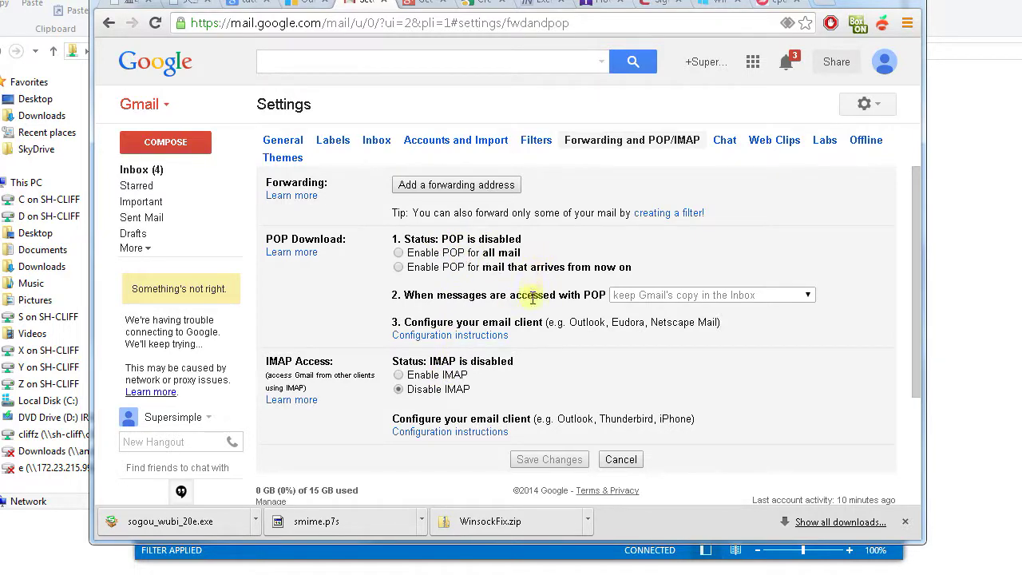
Select Enable IMAP and save the changes
left_click(400, 375)
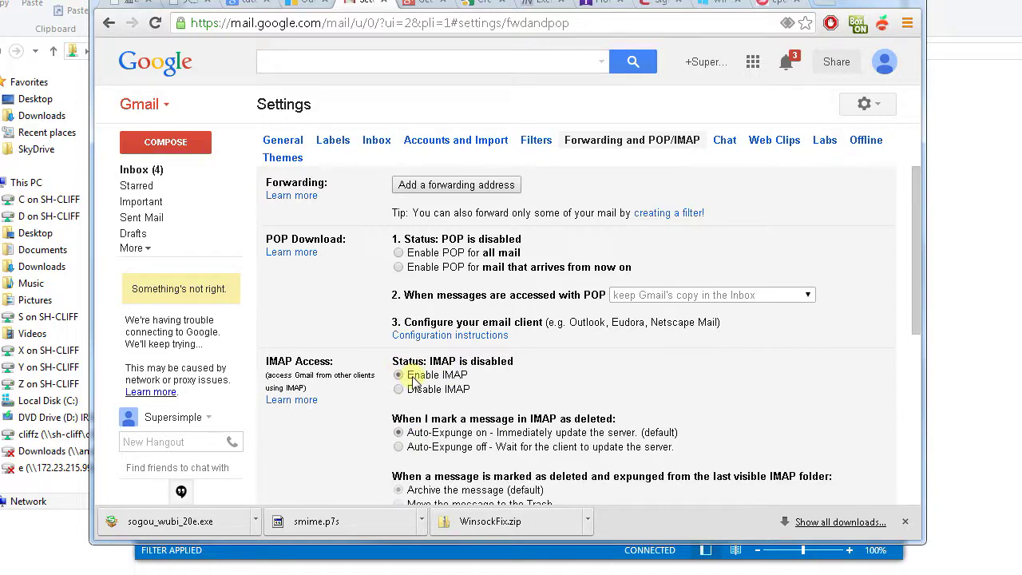
scroll(582, 374, "down", 1)
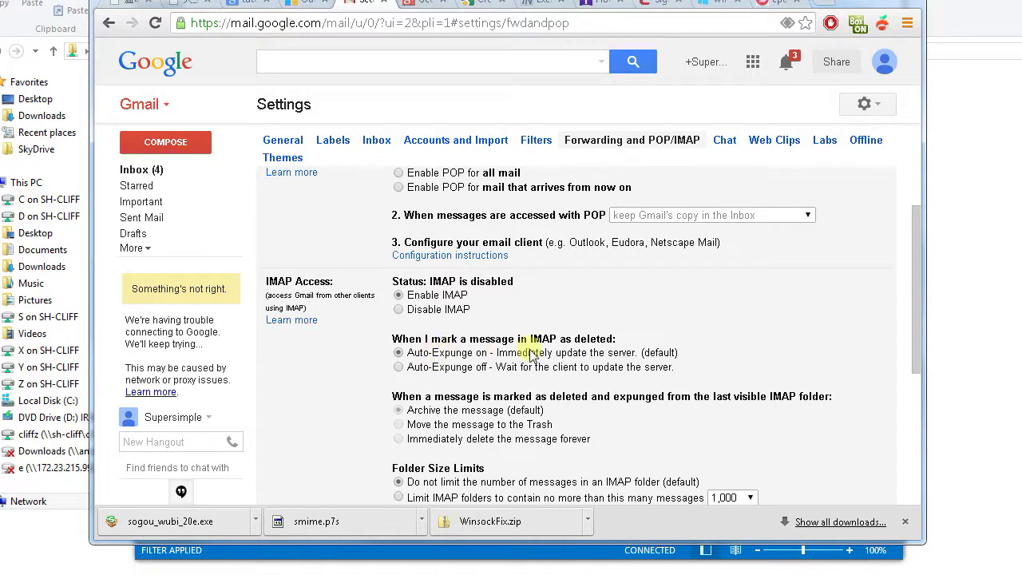
scroll(575, 347, "down", 2)
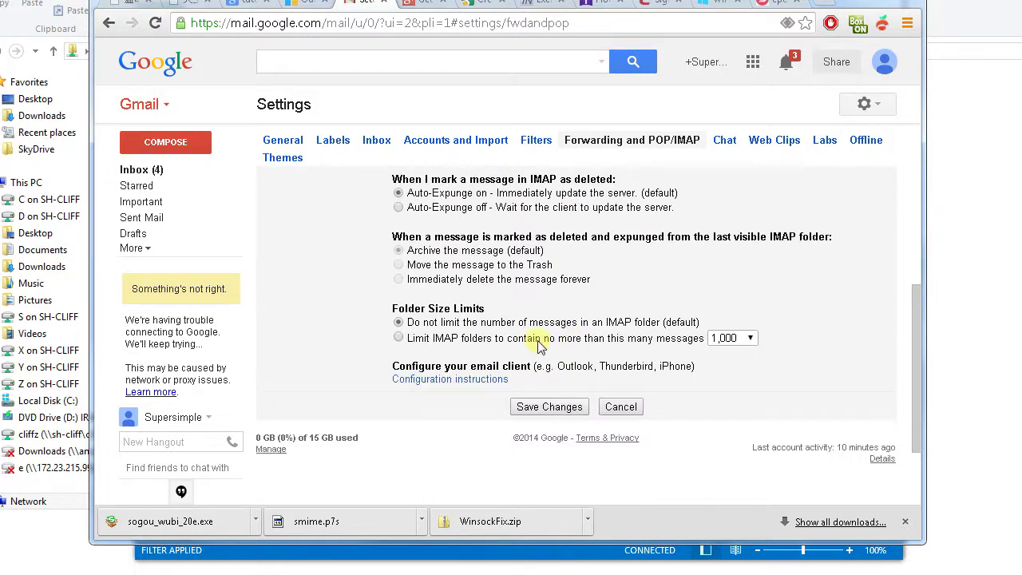
left_click(549, 407)
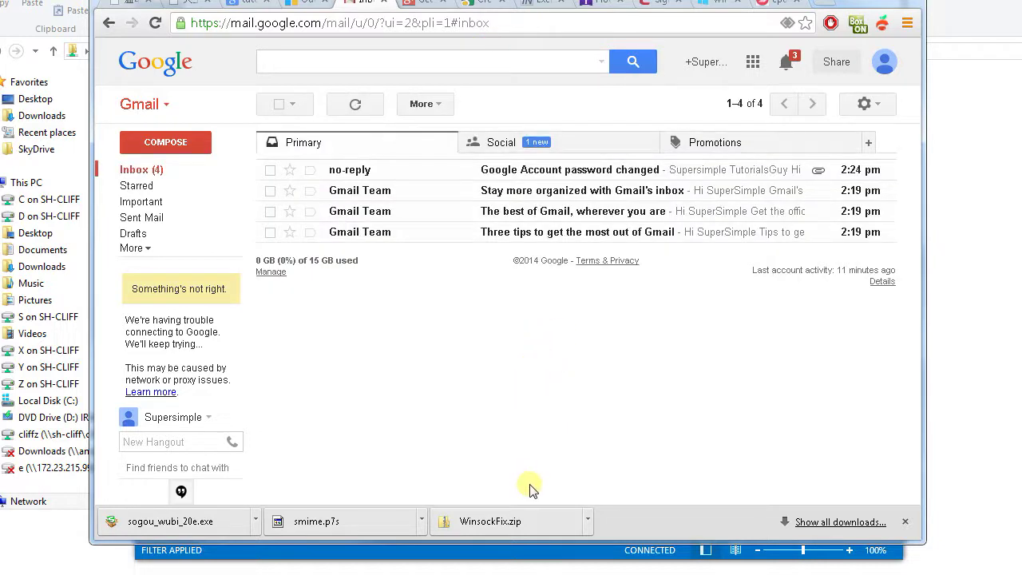
Back in Outlook, choose Add Account from the FILE Account Information view
left_click(489, 559)
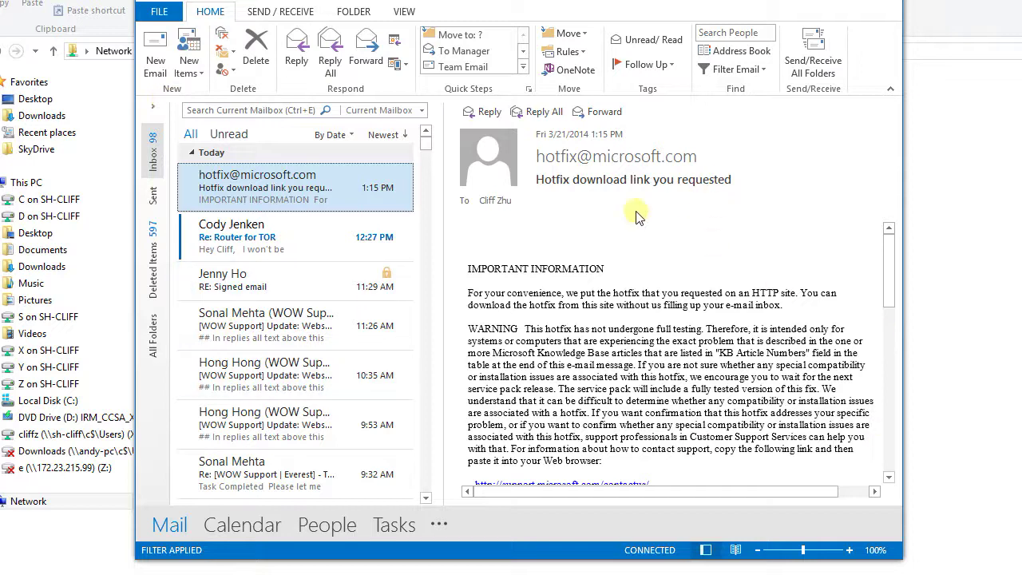
left_click(160, 15)
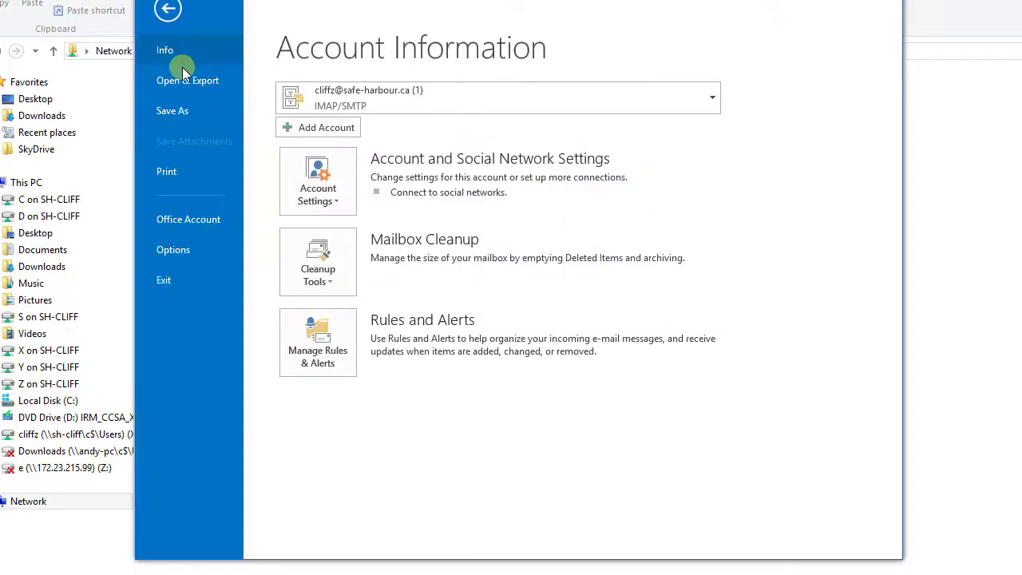
left_click(347, 133)
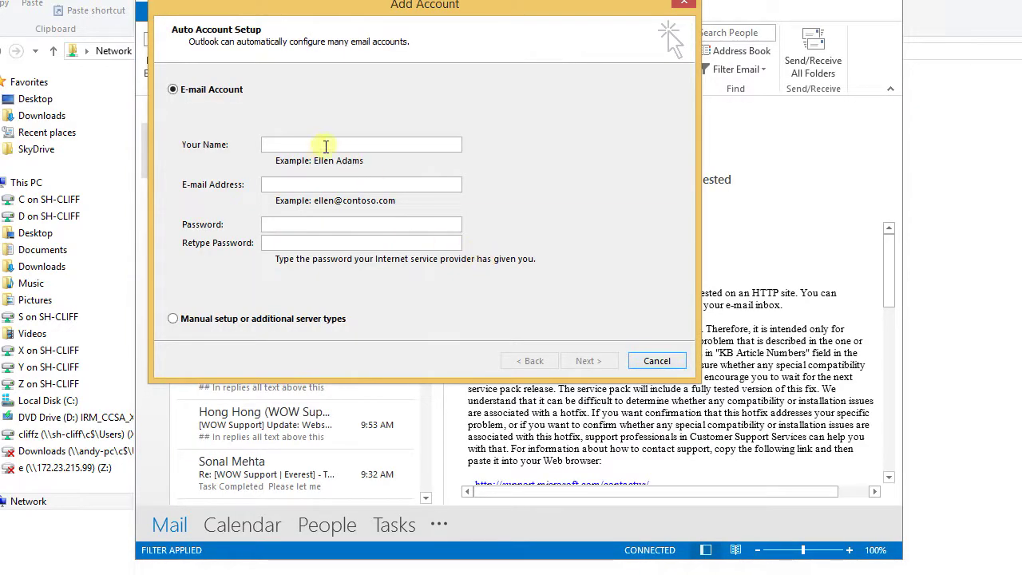
Enter the display name, the Gmail address and the account password, then retype the password
left_click(316, 145)
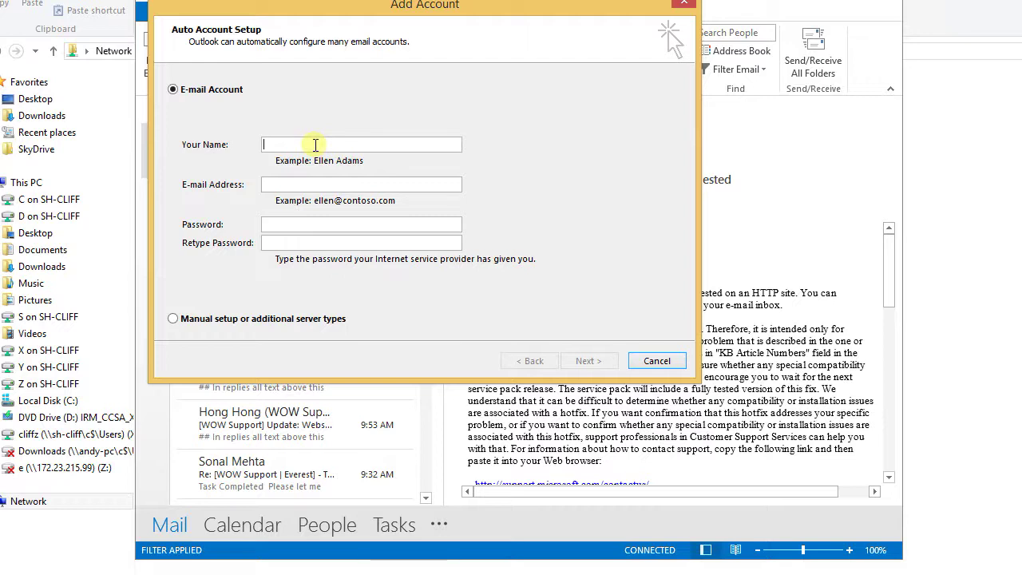
type("SuperSimpleTutorial")
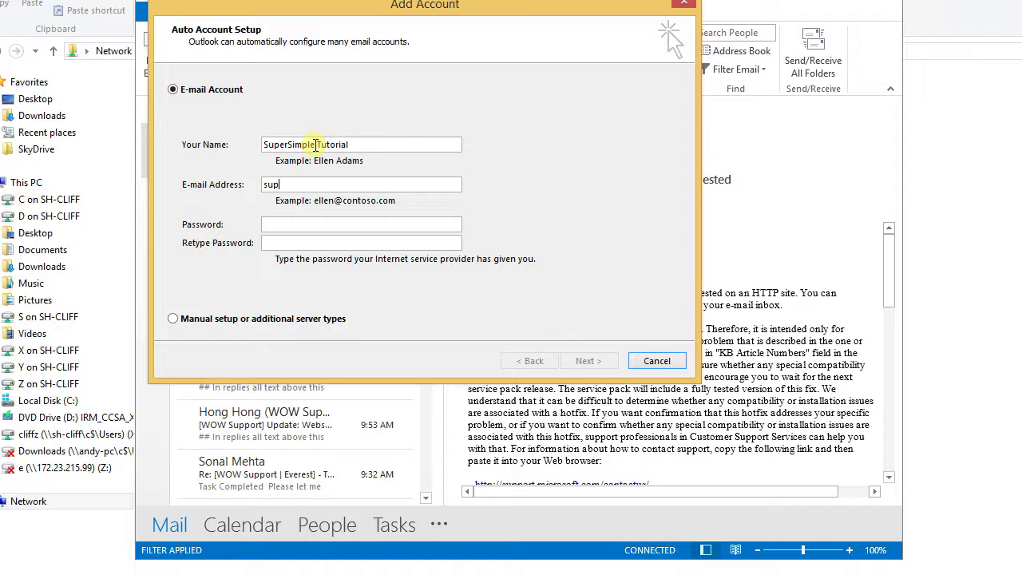
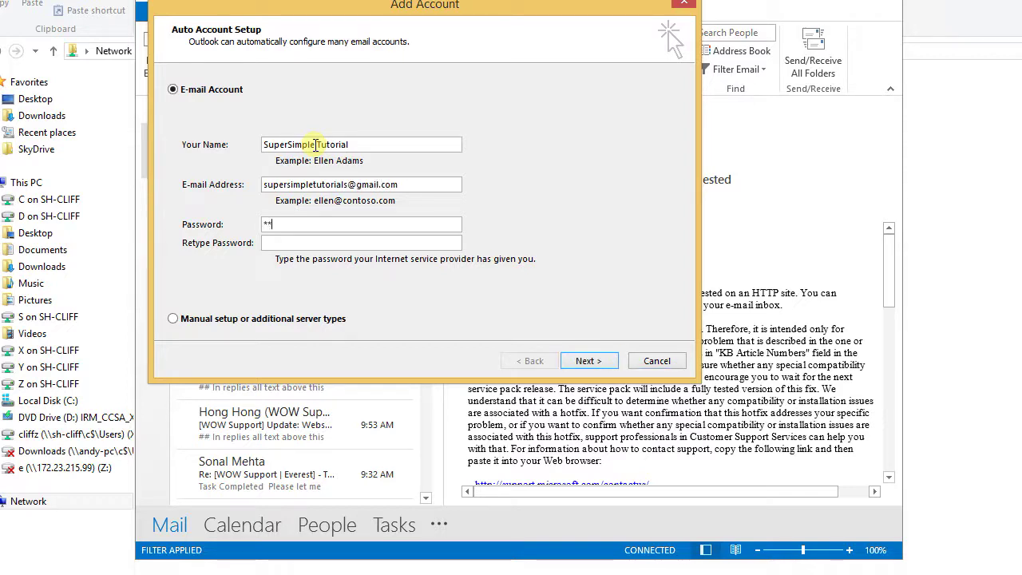
type("**")
key("Tab")
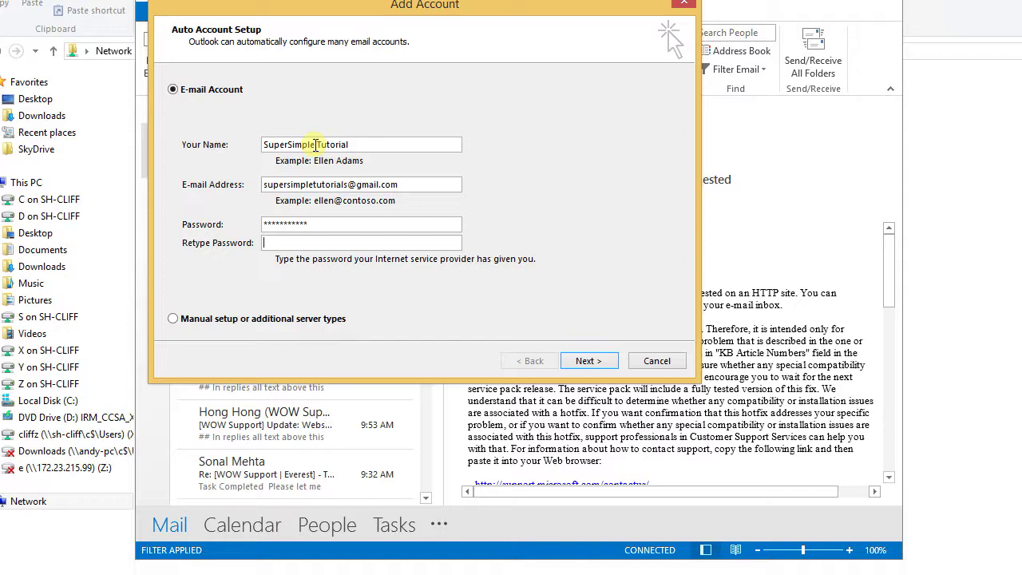
type("****")
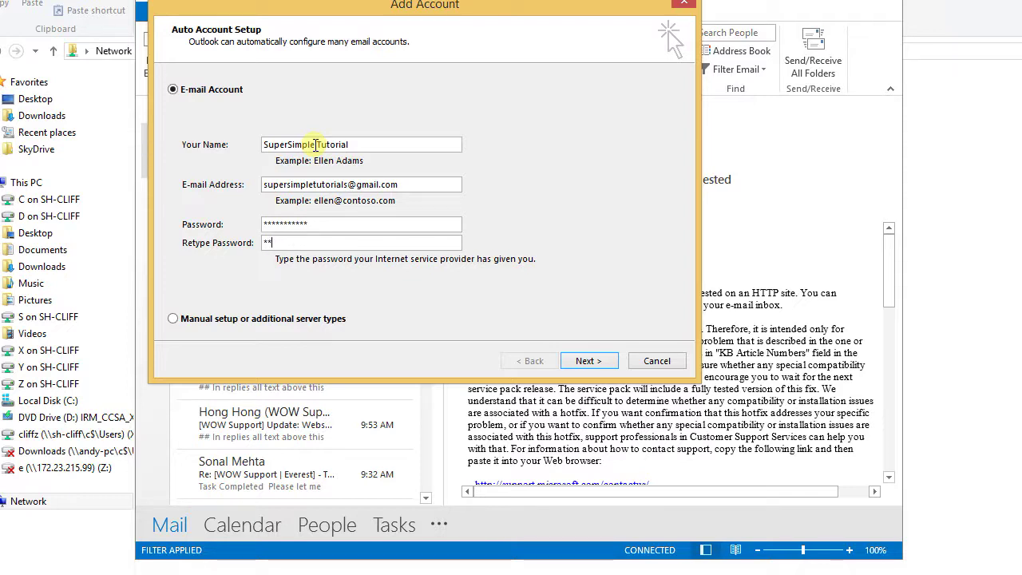
type("*******")
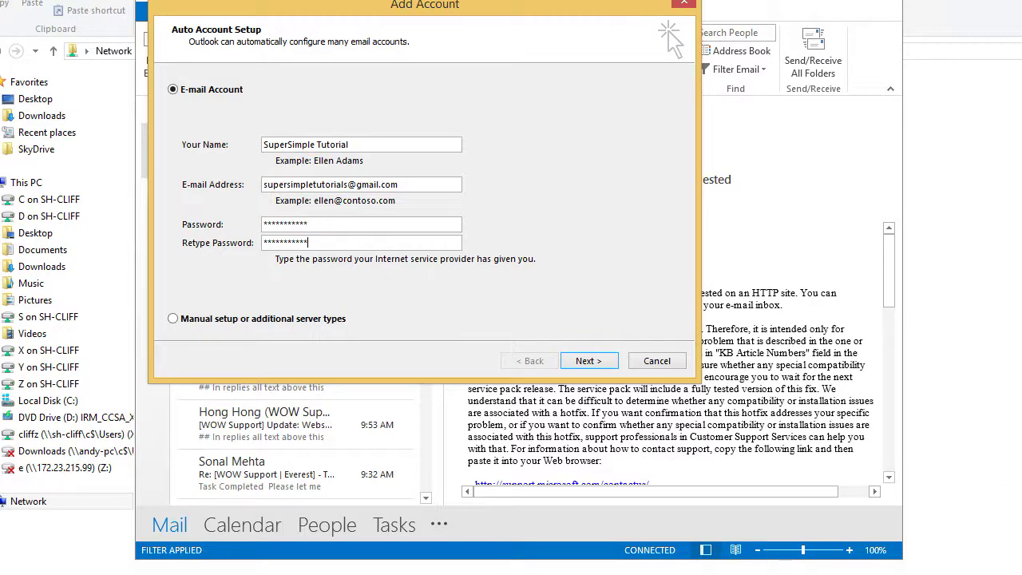
type("s")
Submit the account details, let the automatic configuration checks pass, and finish the wizard
left_click(611, 361)
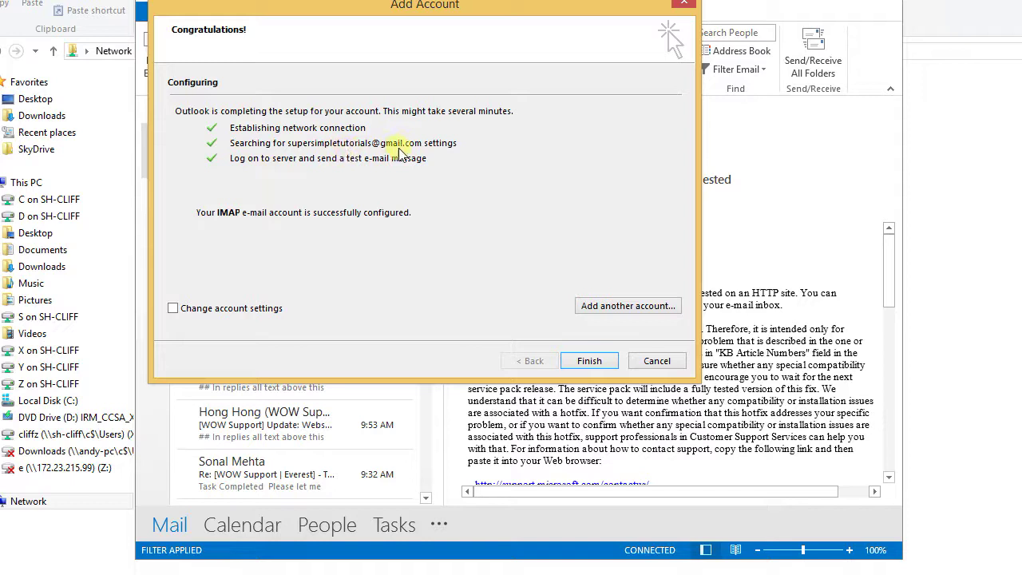
left_click(589, 362)
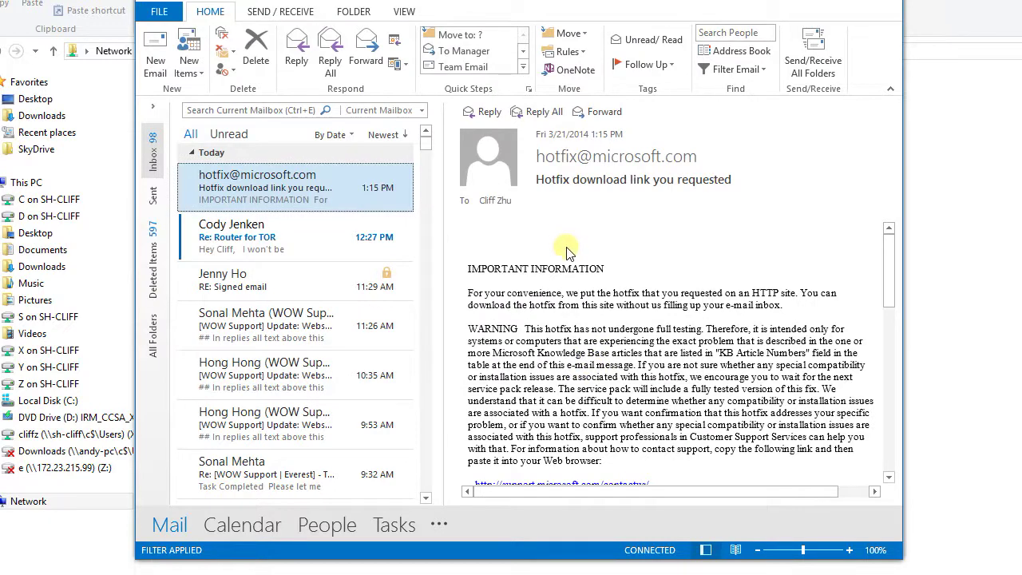
Expand the folder pane, collapse the other account, open the Gmail Inbox, then switch to Chrome
left_click(563, 267)
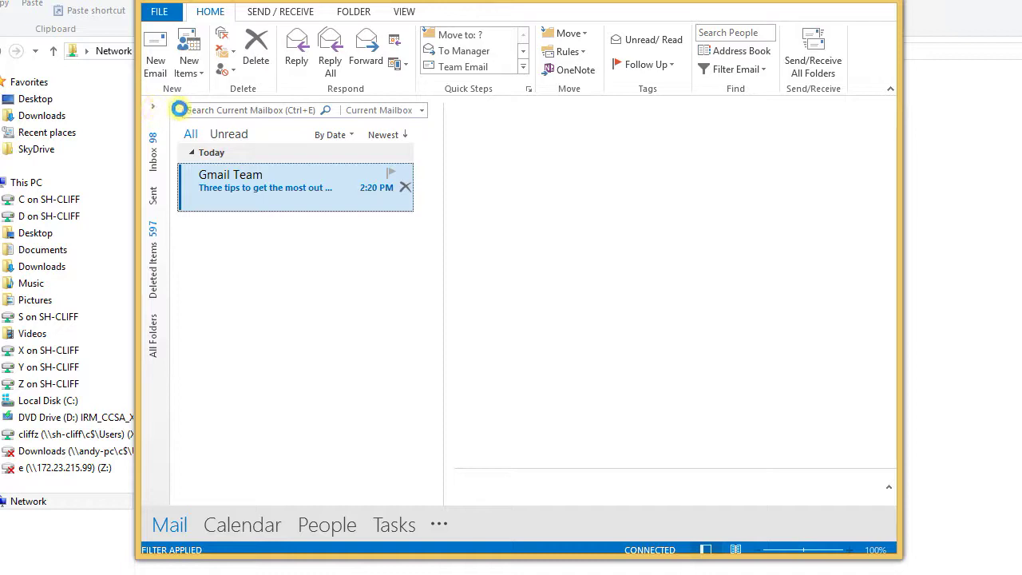
left_click(345, 206)
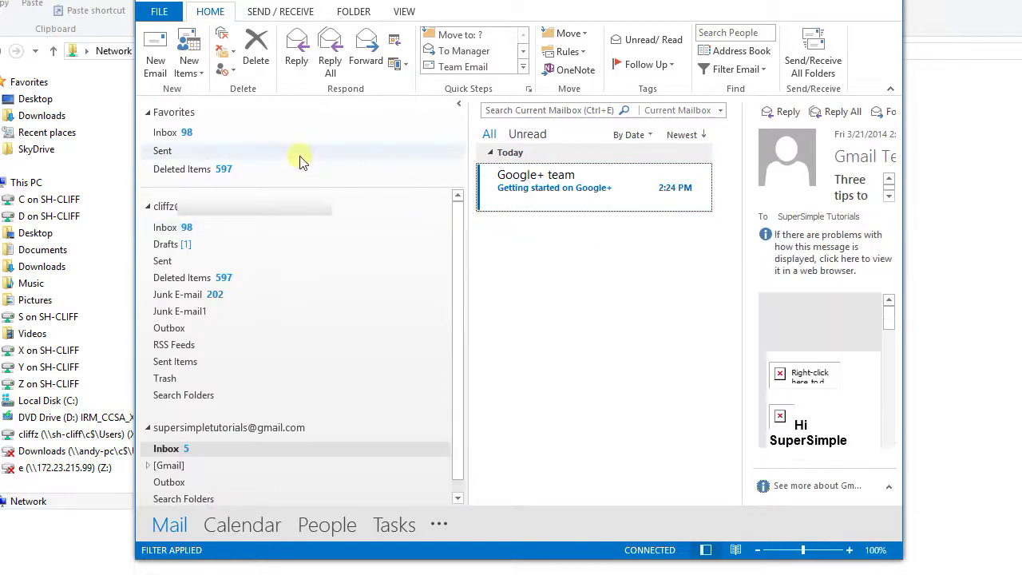
left_click(148, 205)
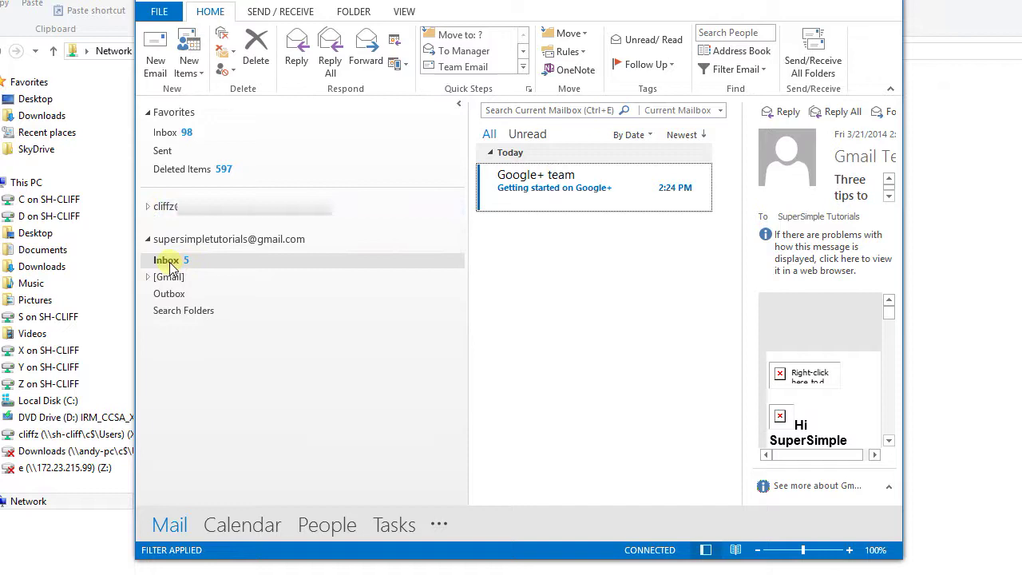
left_click(167, 260)
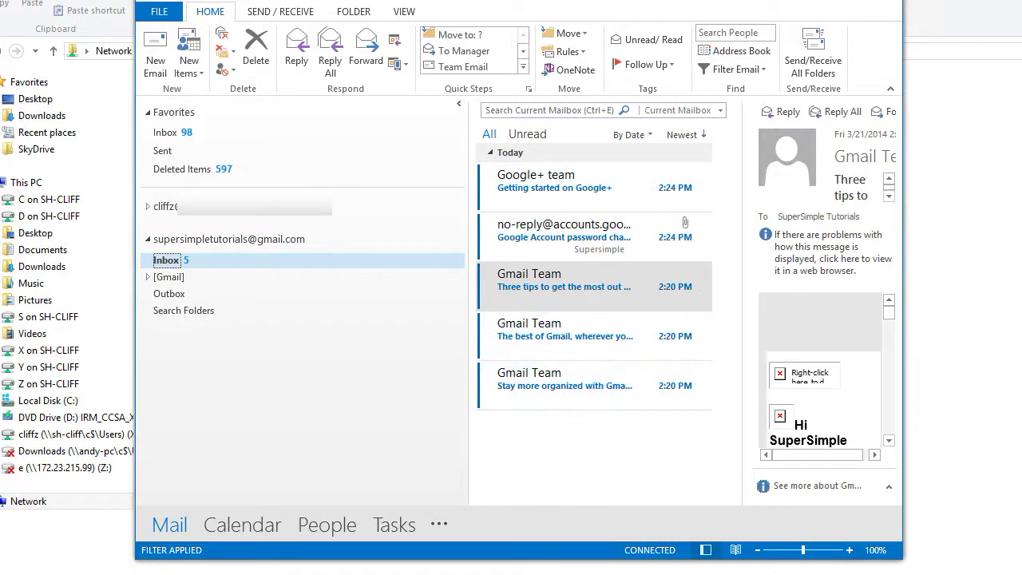
key("alt+Tab")
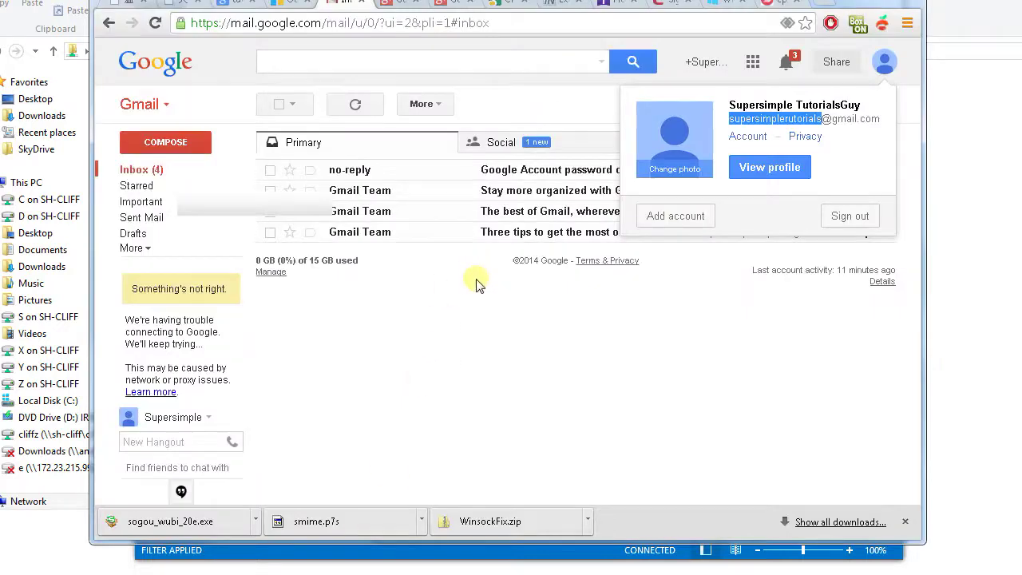
Close the Gmail account popup, compare the inbox list, and bring Outlook back to the front
left_click(459, 301)
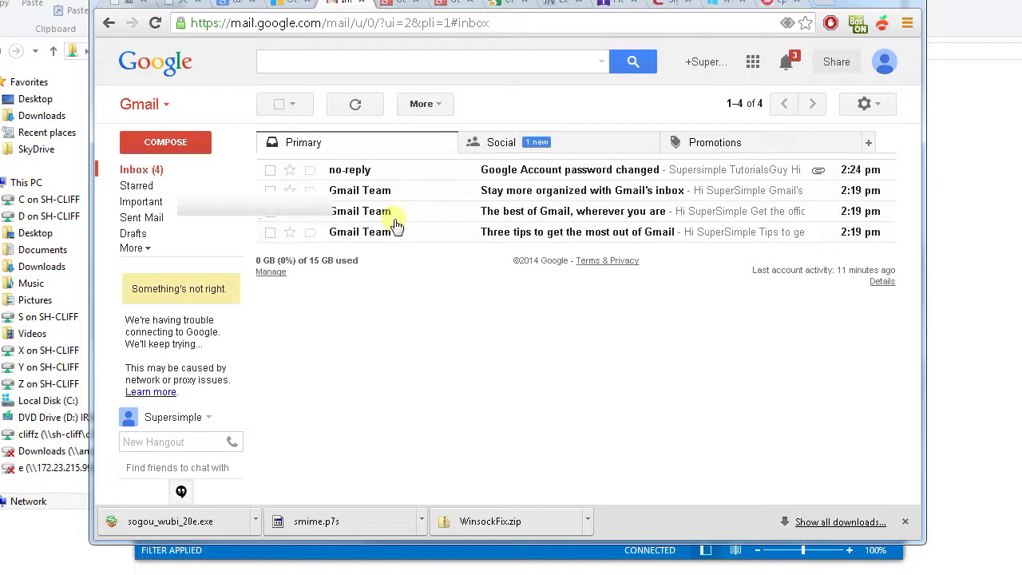
left_click(429, 559)
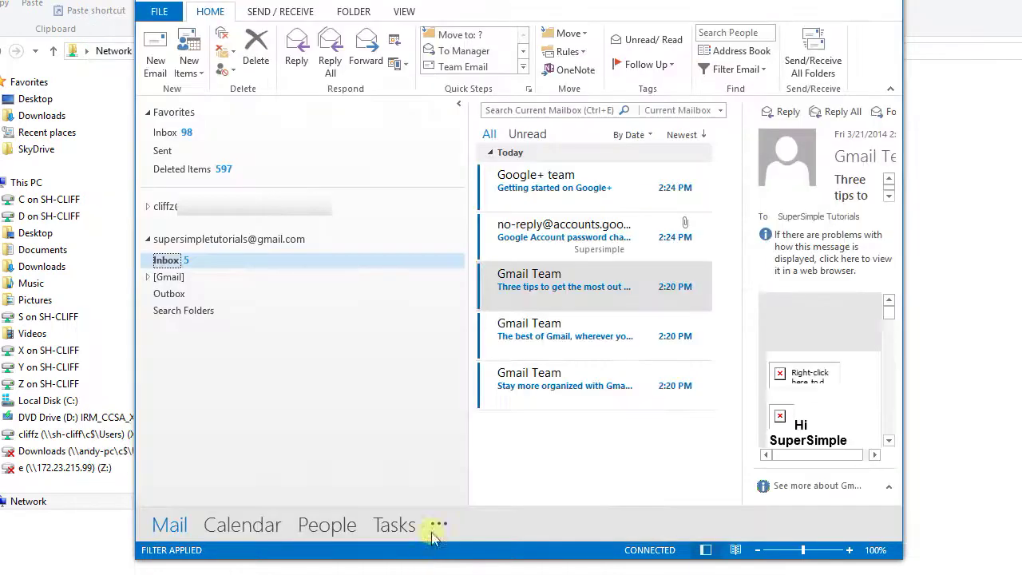